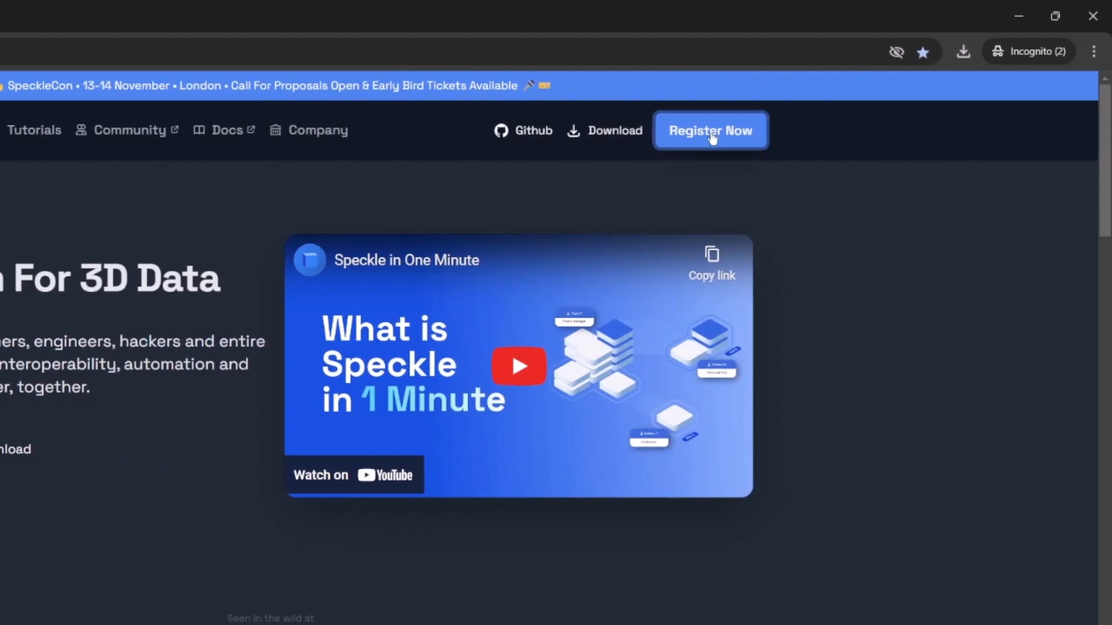
View the Speckle account registration form from the website's sign-up link, and close the incognito window without registering.
{"action": "left_click", "coordinate": [712, 135]}
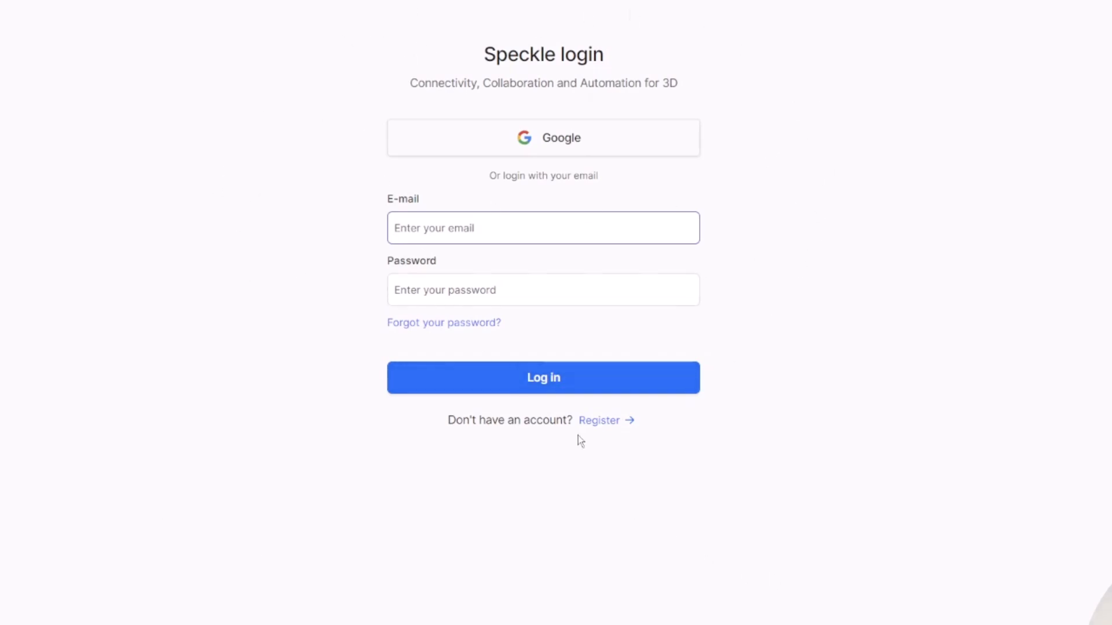
{"action": "left_click", "coordinate": [599, 429]}
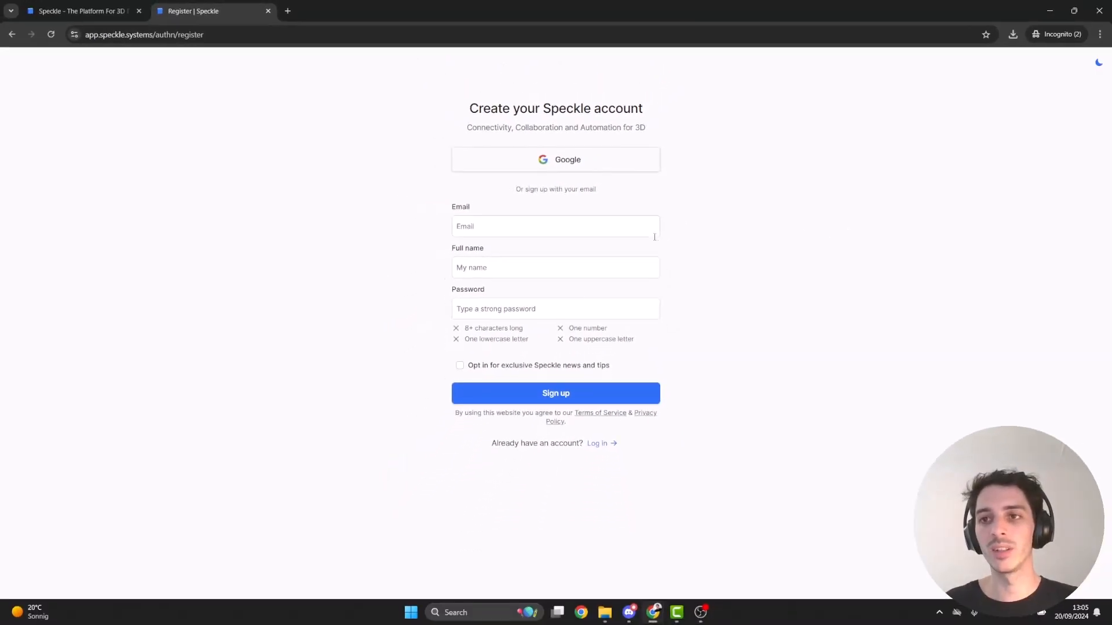
{"action": "left_click", "coordinate": [1098, 11]}
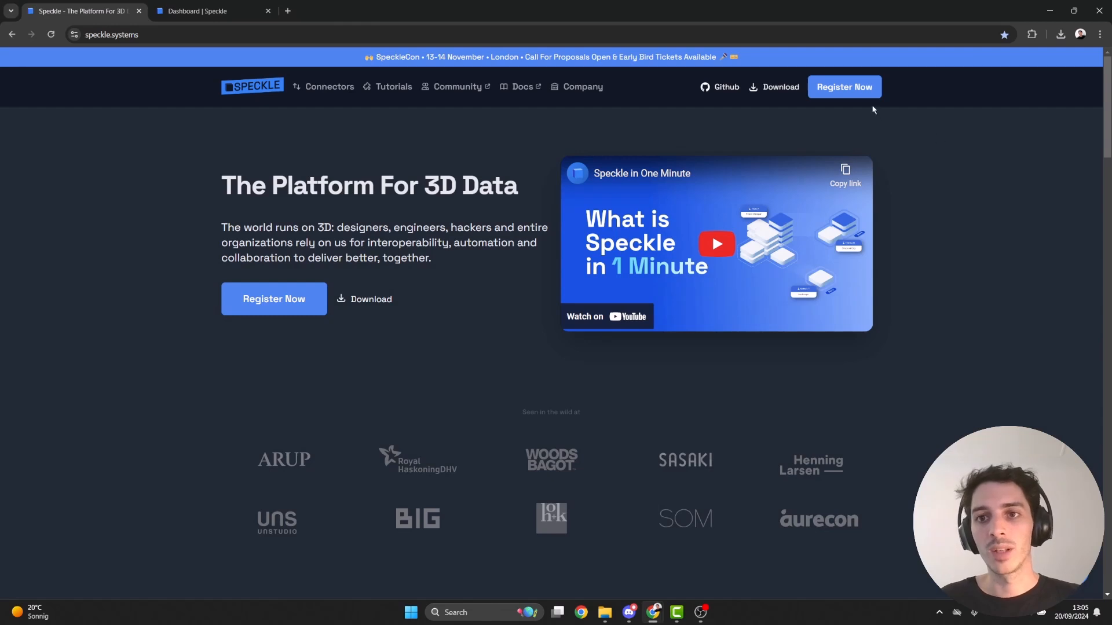
Open the Speckle dashboard from the website's registration link.
{"action": "left_click", "coordinate": [838, 94]}
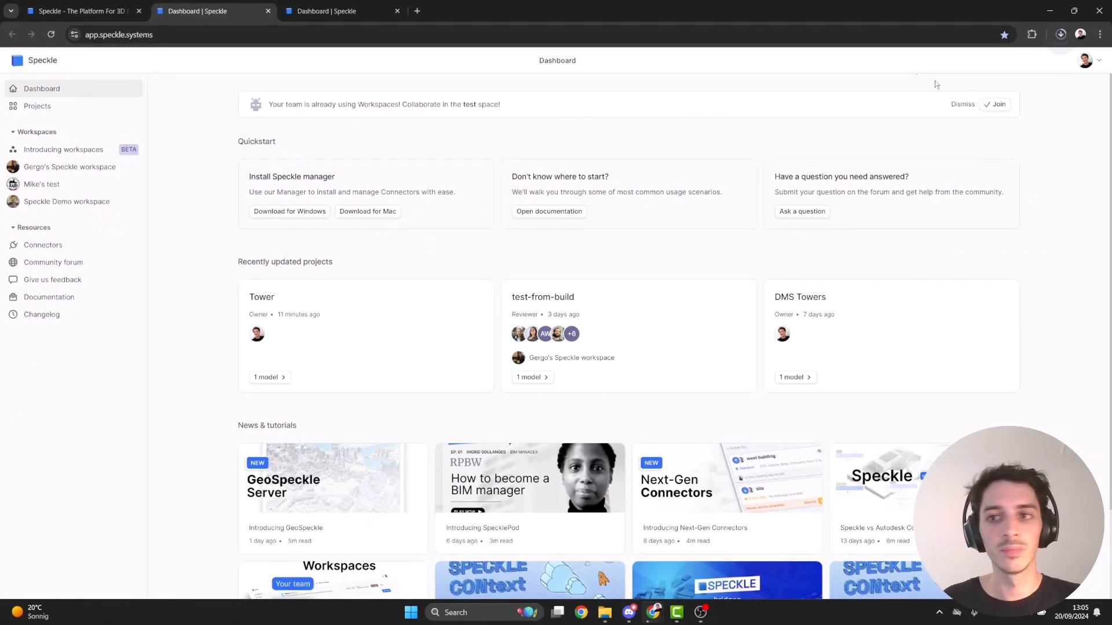
{"action": "left_click", "coordinate": [1060, 34]}
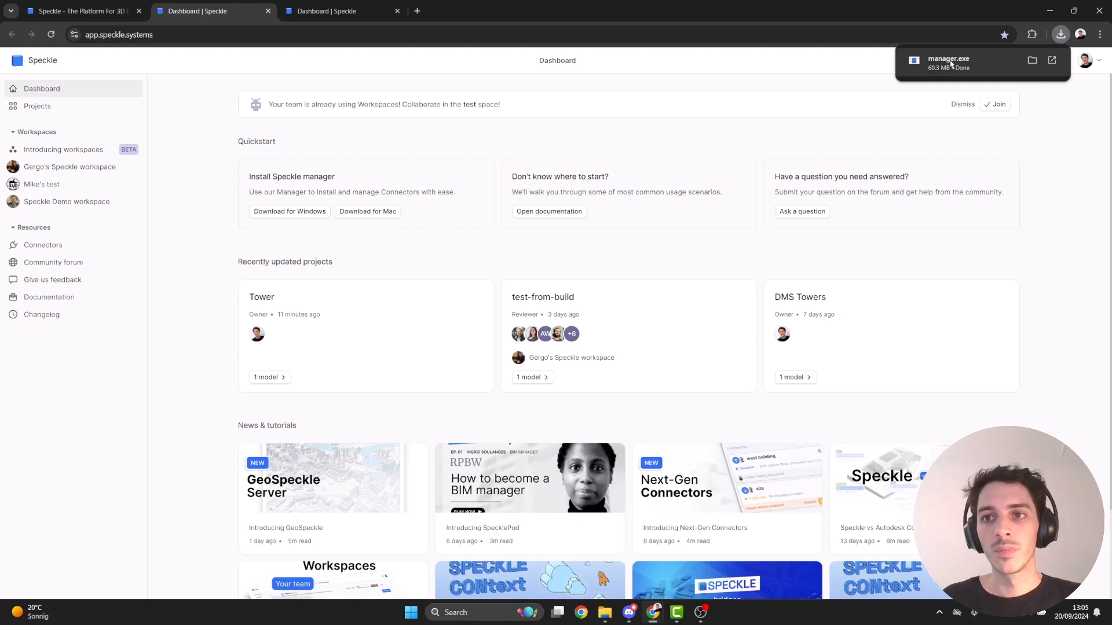
{"action": "left_click", "coordinate": [951, 64]}
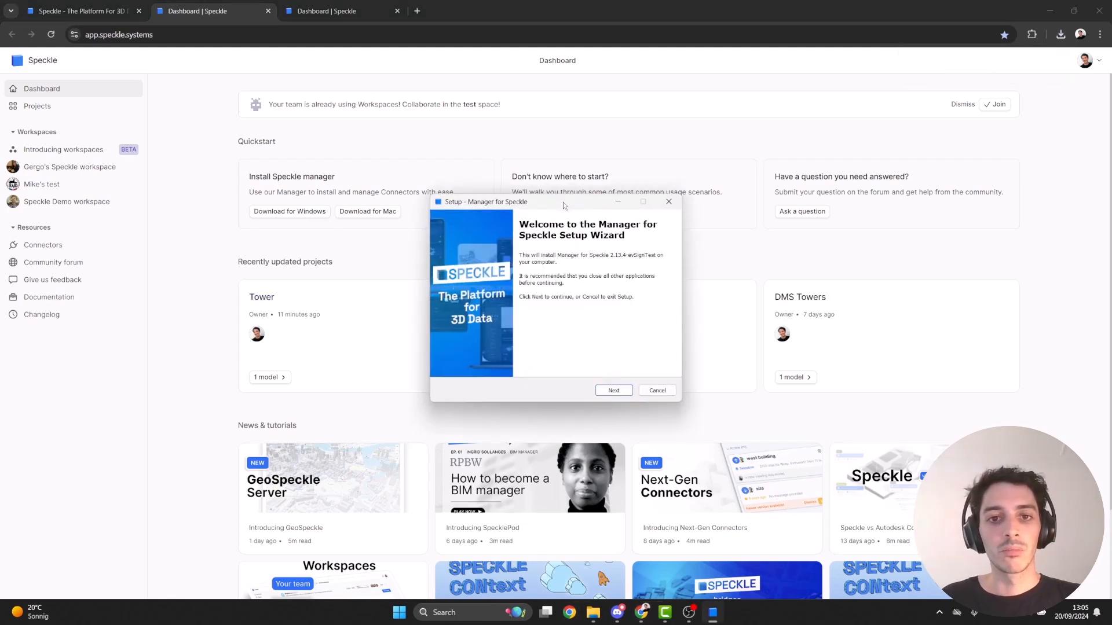
{"action": "left_click", "coordinate": [654, 392]}
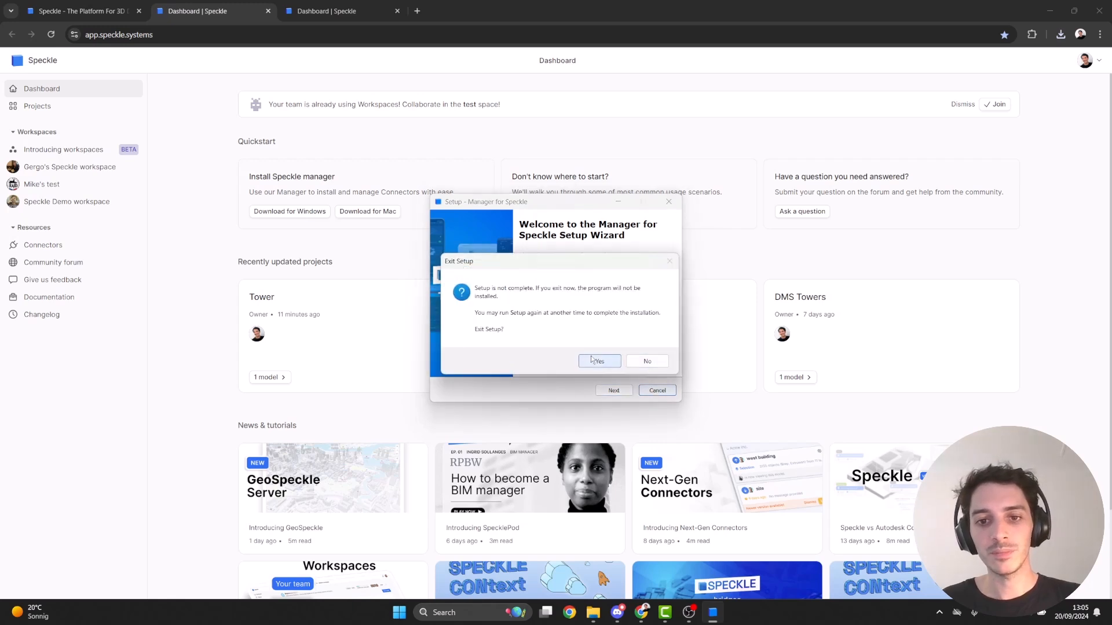
{"action": "left_click", "coordinate": [592, 360]}
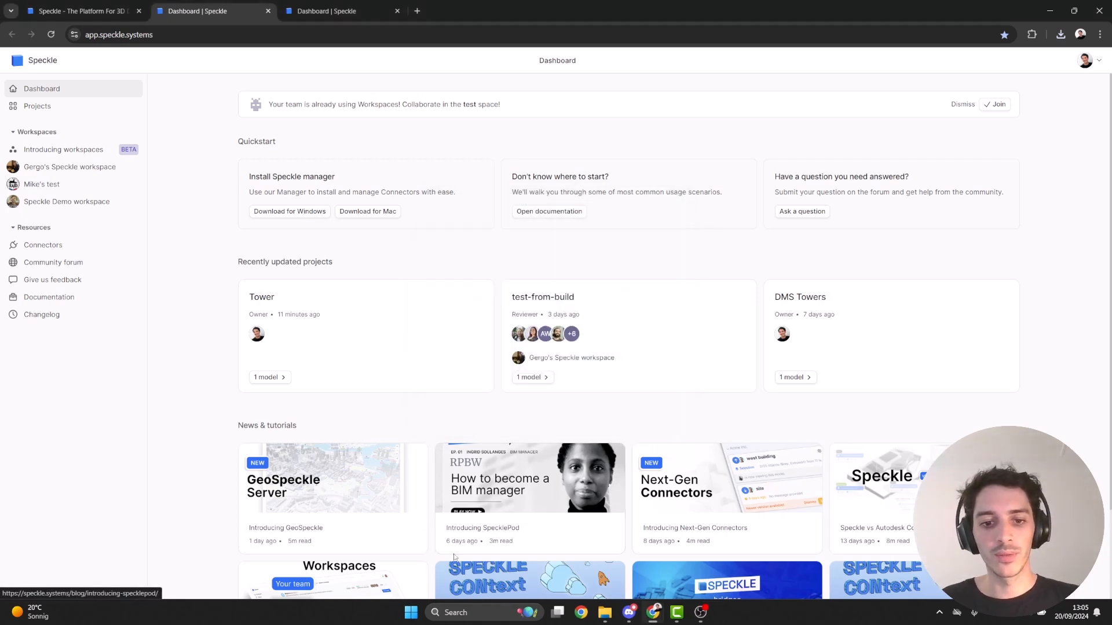
Search Windows for "speckle" and launch Manager for Speckle, placing its window over the dashboard.
{"action": "left_click", "coordinate": [463, 618]}
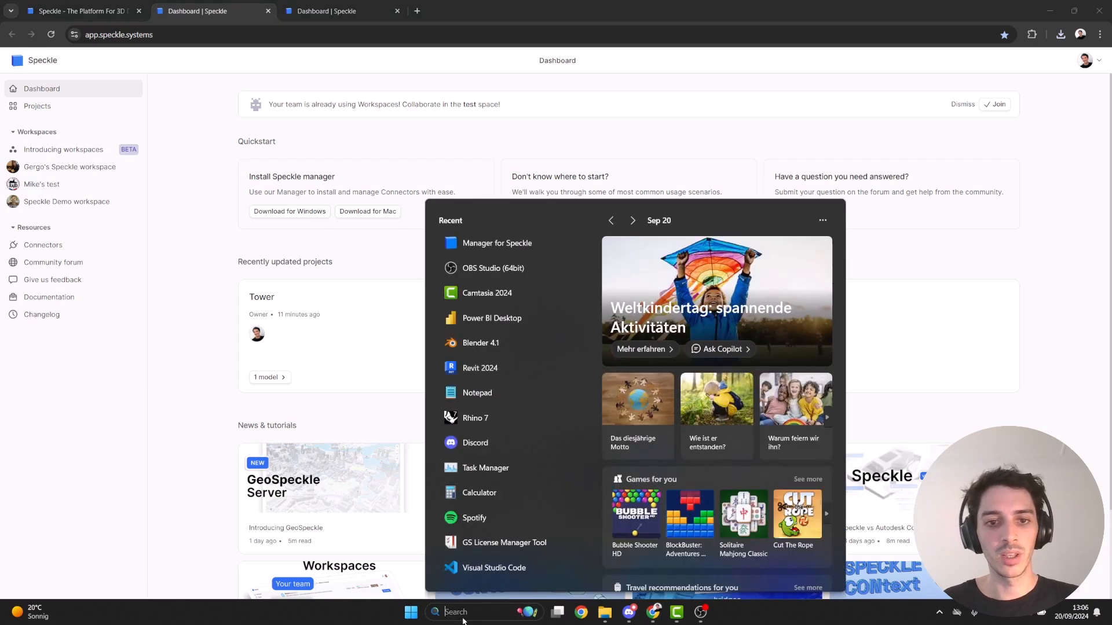
{"action": "type", "text": "speckle"}
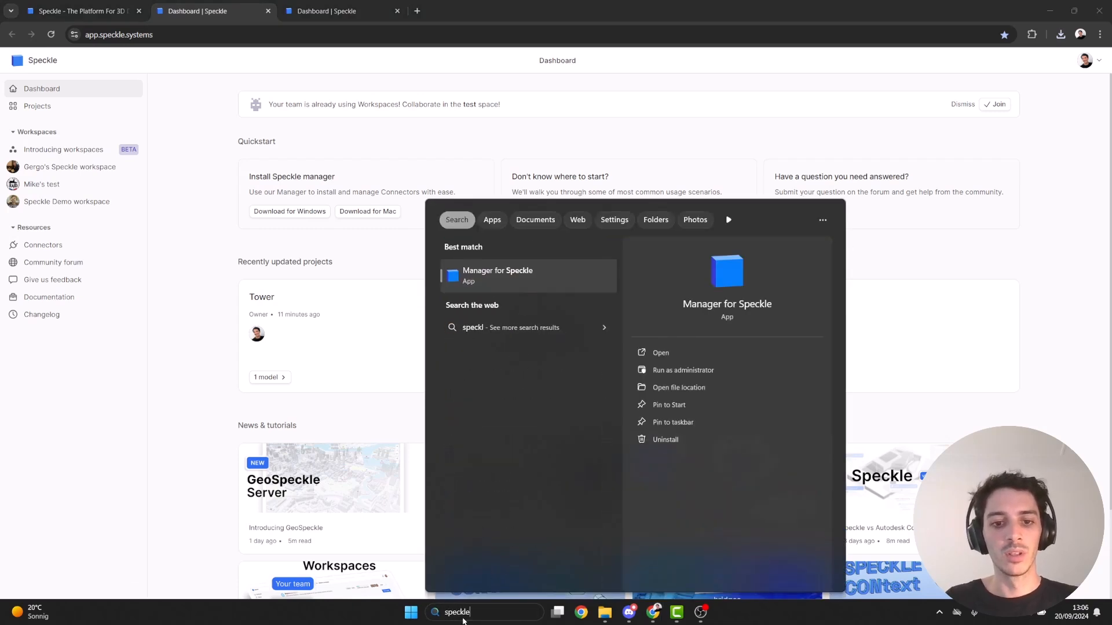
{"action": "left_click", "coordinate": [473, 276]}
{"action": "left_click_drag", "start_coordinate": [559, 108], "coordinate": [532, 96]}
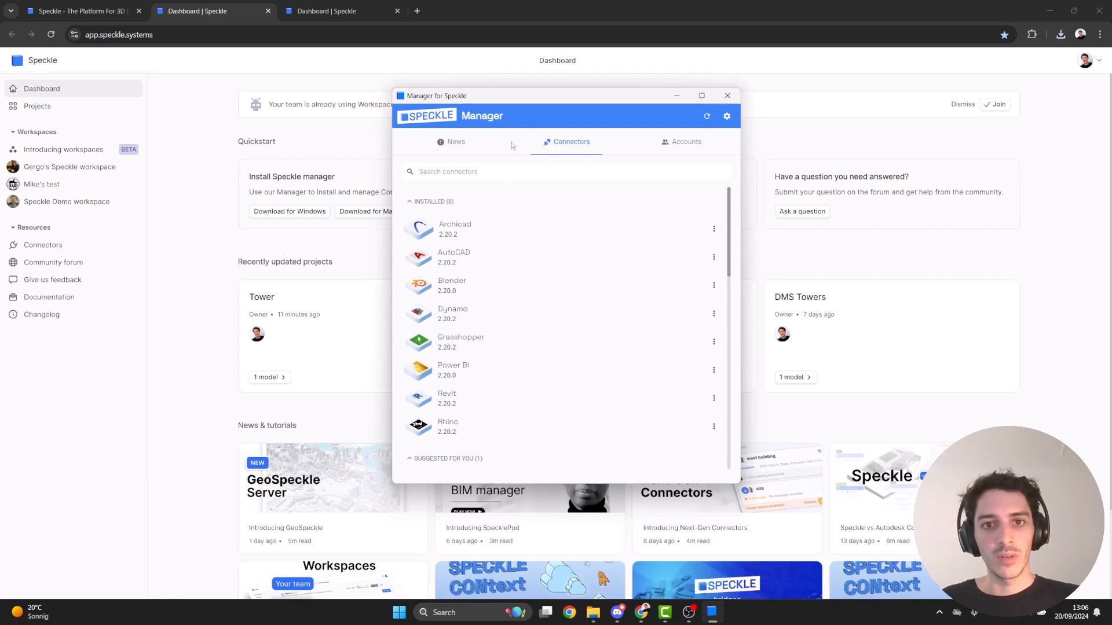
Look through the News, Connectors and Accounts sections of Speckle Manager.
{"action": "left_click", "coordinate": [462, 143]}
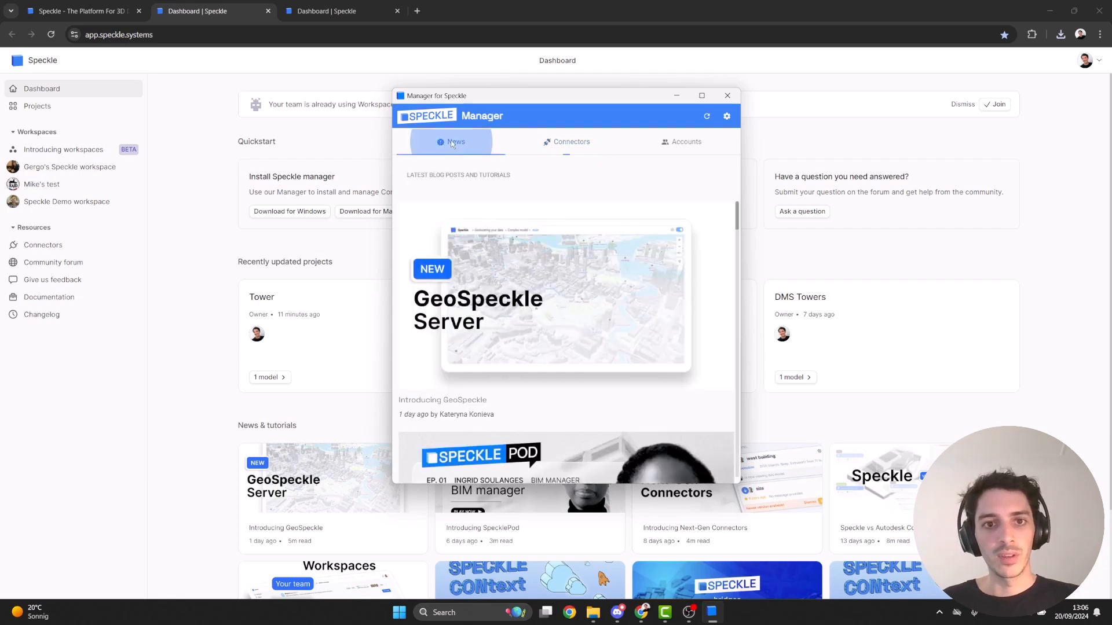
{"action": "left_click", "coordinate": [571, 143]}
{"action": "left_click", "coordinate": [699, 146]}
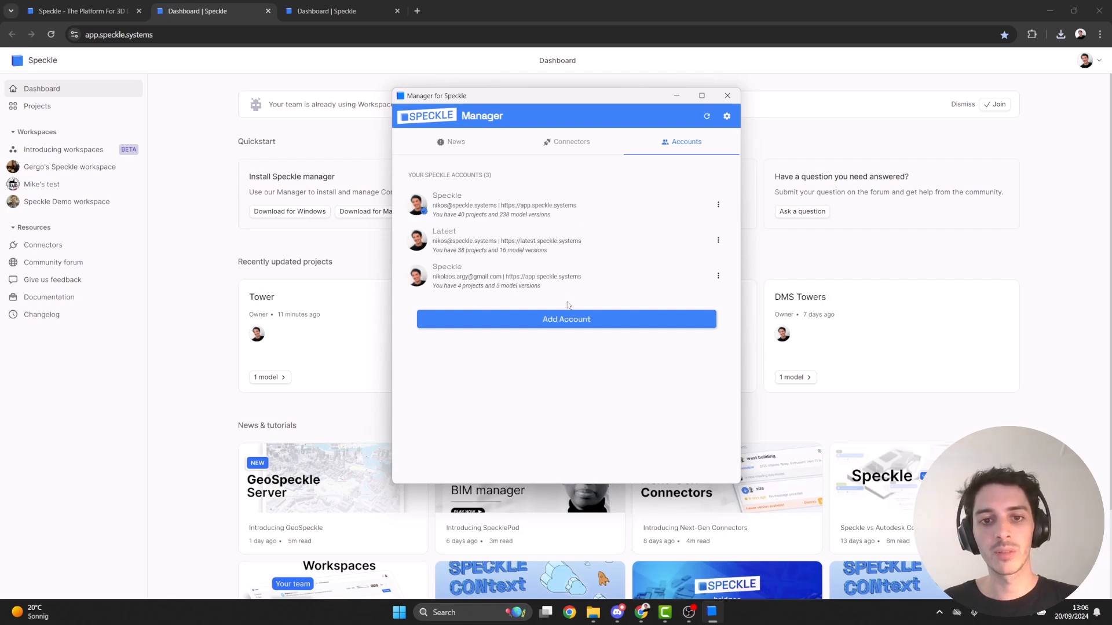
Examine the custom server URL option for adding an account, and cancel the login dialog.
{"action": "left_click", "coordinate": [567, 320]}
{"action": "left_click", "coordinate": [477, 299]}
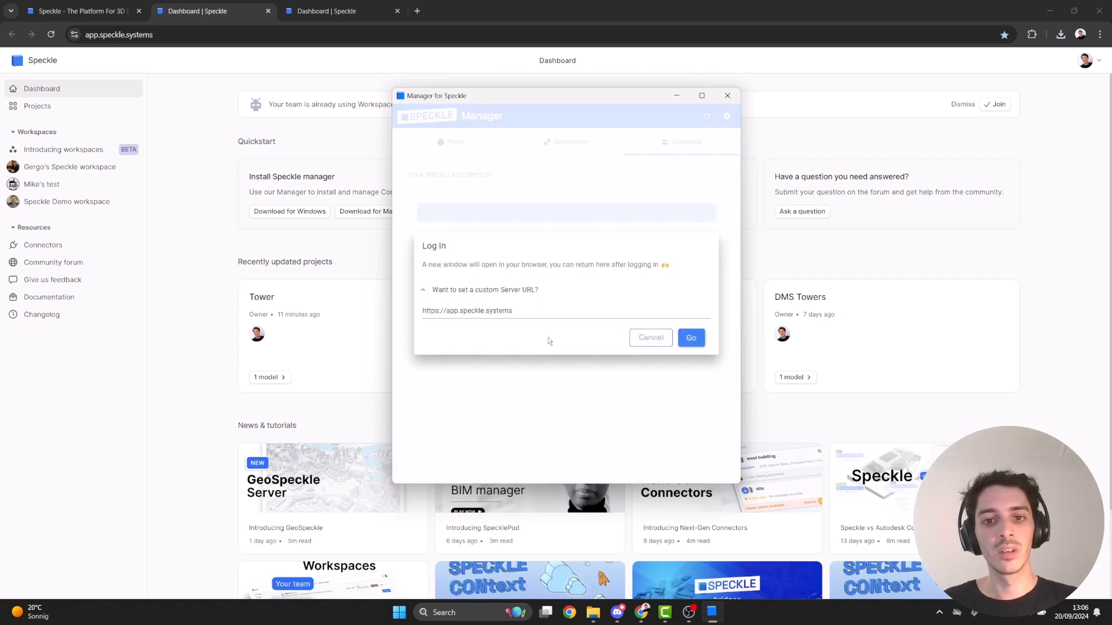
{"action": "left_click_drag", "start_coordinate": [530, 318], "coordinate": [421, 306]}
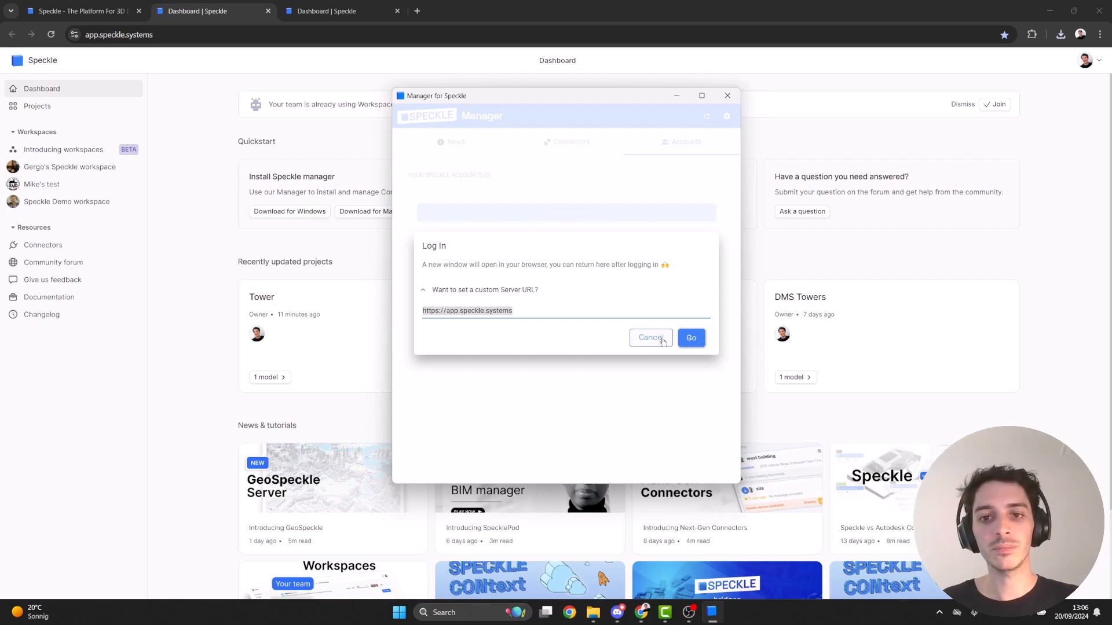
{"action": "left_click", "coordinate": [651, 338]}
Review the installed, suggested and available connectors in Speckle Manager, and close the manager.
{"action": "left_click", "coordinate": [571, 143]}
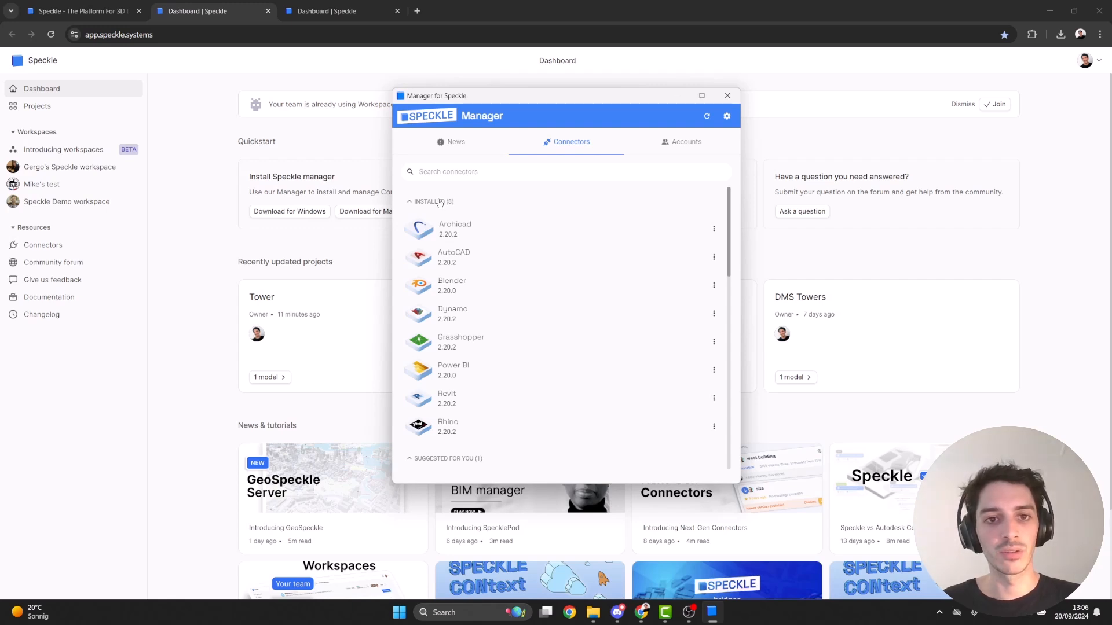
{"action": "left_click", "coordinate": [433, 202]}
{"action": "left_click", "coordinate": [436, 293]}
{"action": "left_click", "coordinate": [436, 293]}
{"action": "scroll", "coordinate": [440, 289], "scroll_direction": "down", "scroll_amount": 2}
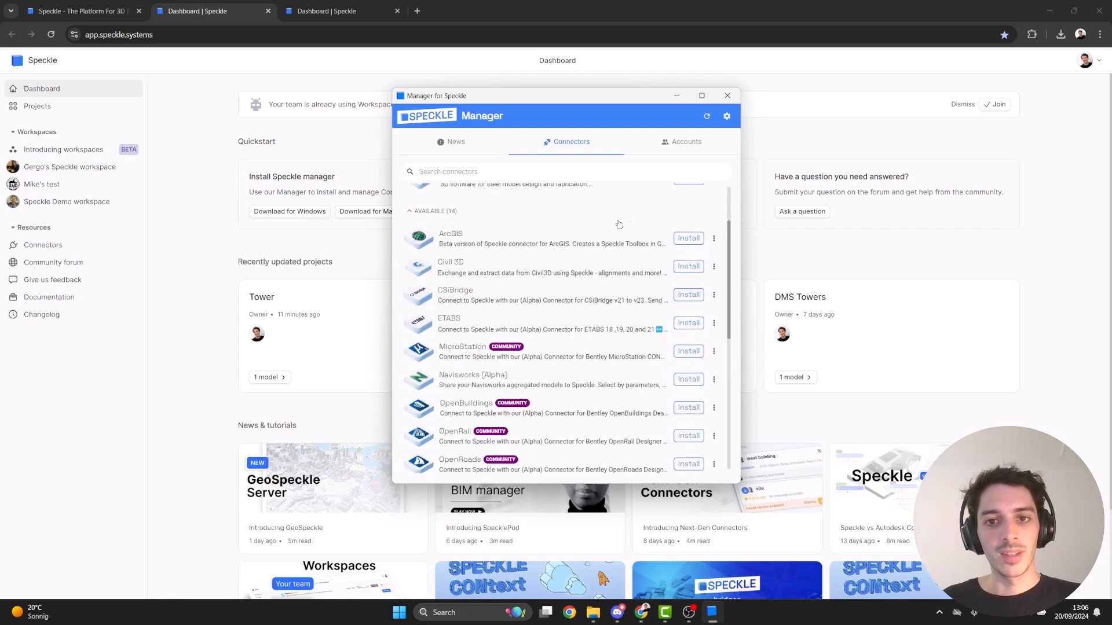
{"action": "scroll", "coordinate": [600, 273], "scroll_direction": "down", "scroll_amount": 3}
{"action": "scroll", "coordinate": [600, 273], "scroll_direction": "down", "scroll_amount": 2}
{"action": "scroll", "coordinate": [666, 307], "scroll_direction": "up", "scroll_amount": 3}
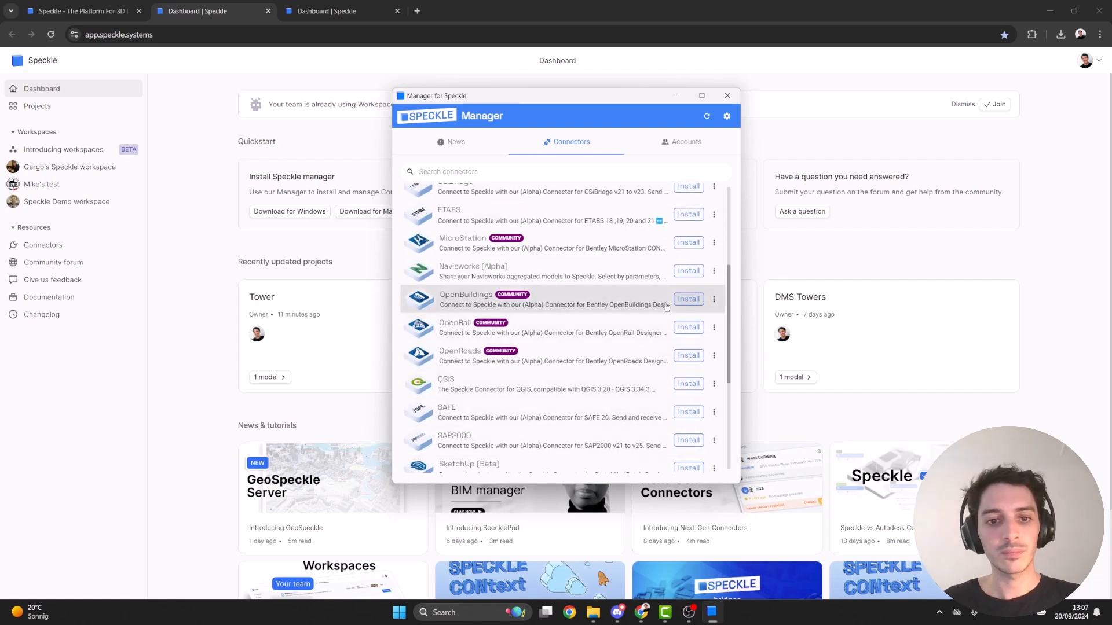
{"action": "scroll", "coordinate": [665, 307], "scroll_direction": "up", "scroll_amount": 3}
{"action": "scroll", "coordinate": [460, 265], "scroll_direction": "up", "scroll_amount": 3}
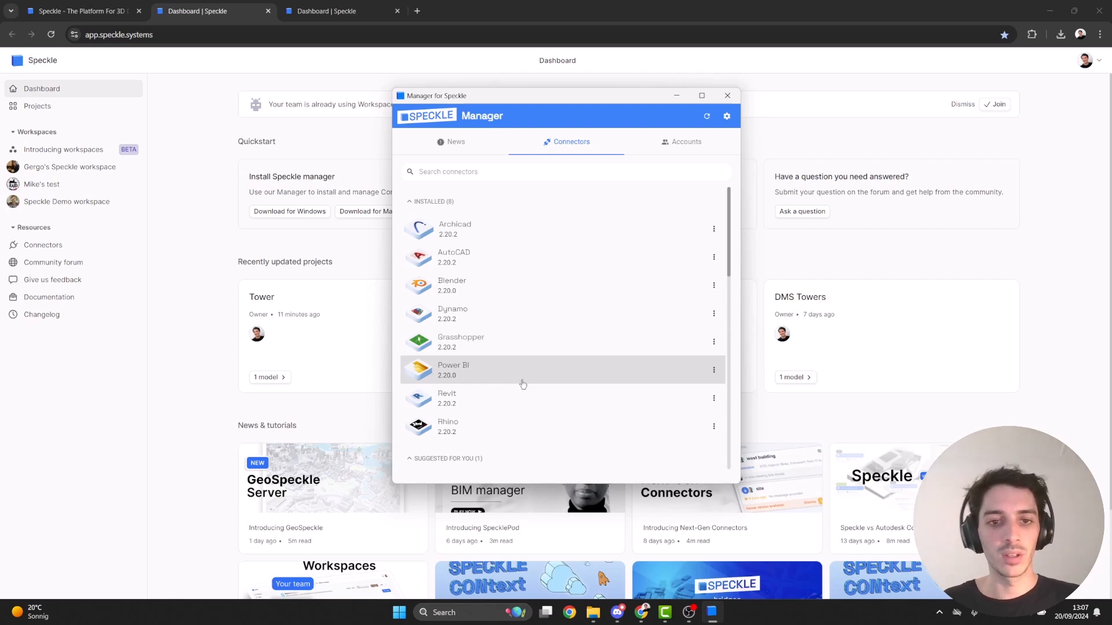
{"action": "scroll", "coordinate": [519, 376], "scroll_direction": "down", "scroll_amount": 3}
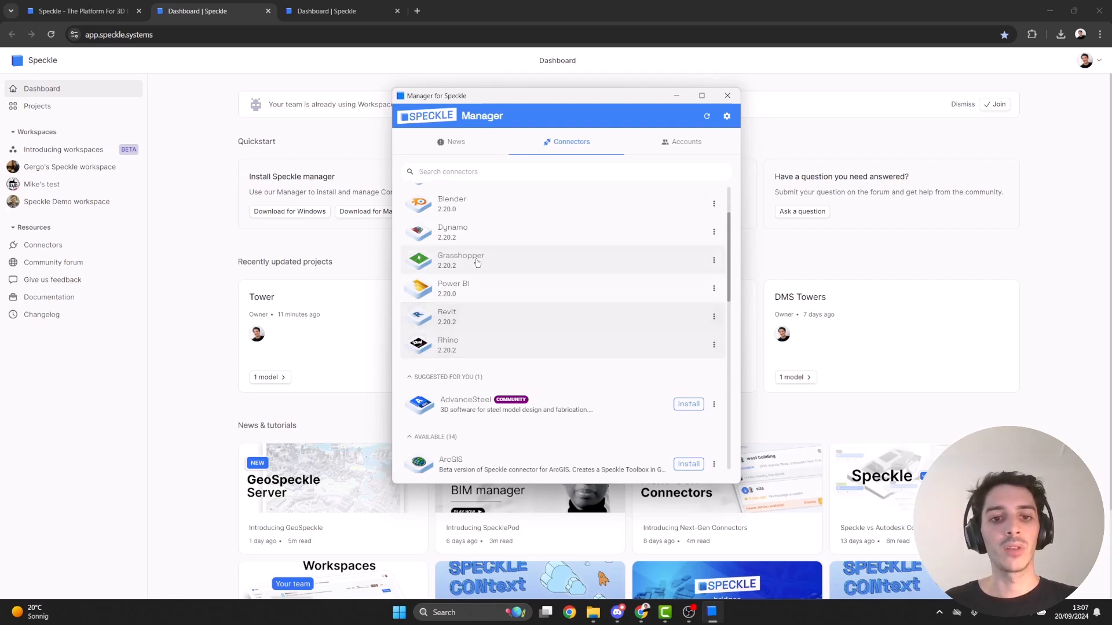
{"action": "scroll", "coordinate": [601, 310], "scroll_direction": "down", "scroll_amount": 3}
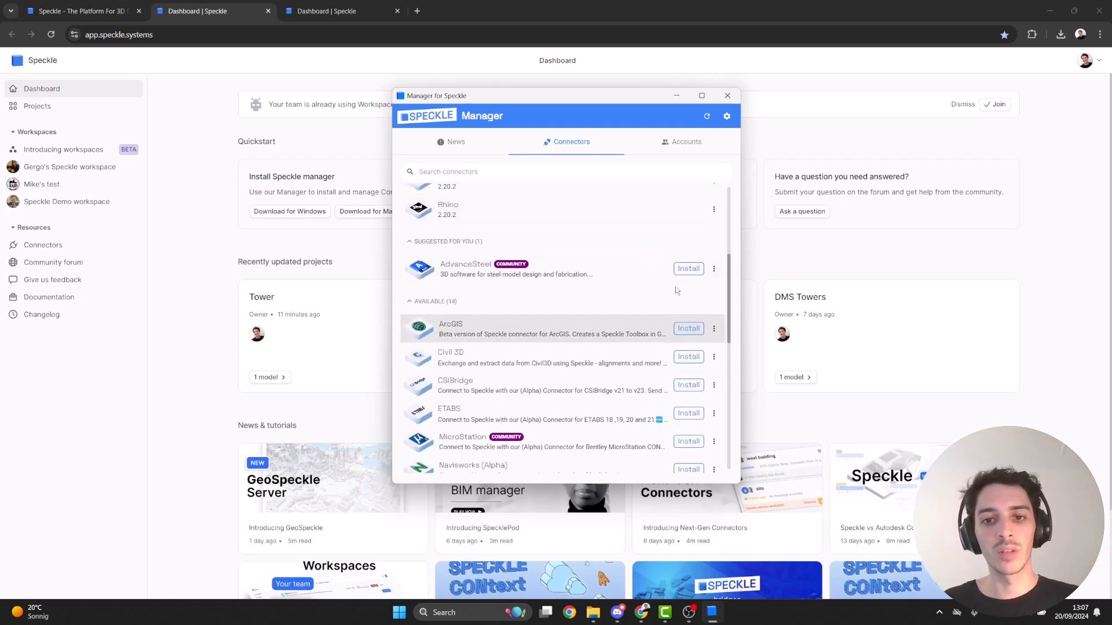
{"action": "scroll", "coordinate": [537, 300], "scroll_direction": "up", "scroll_amount": 4}
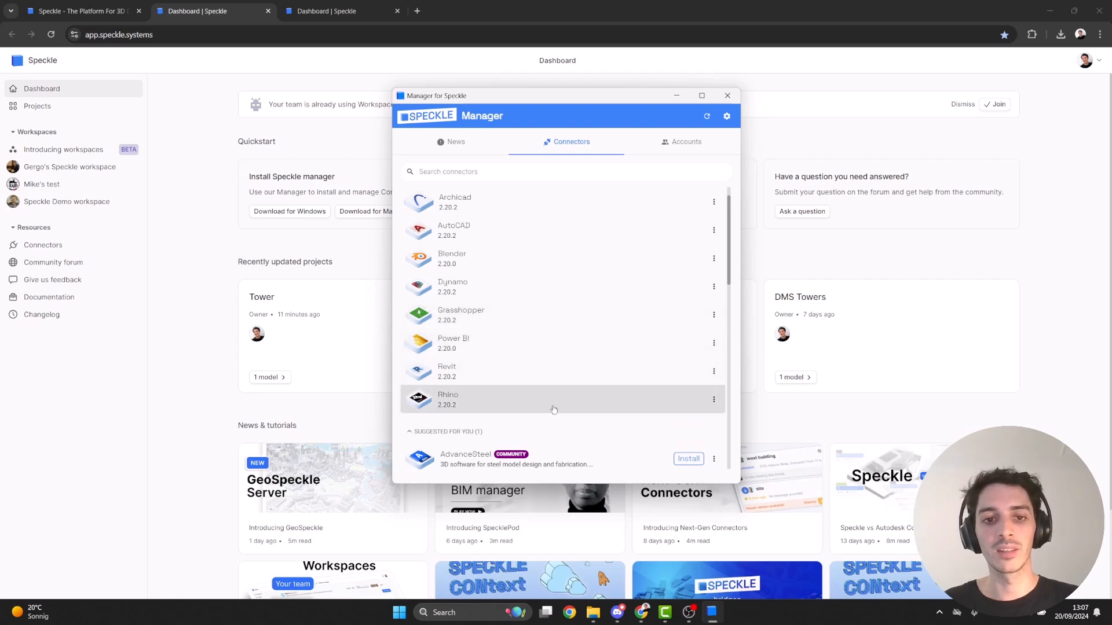
{"action": "left_click", "coordinate": [727, 96]}
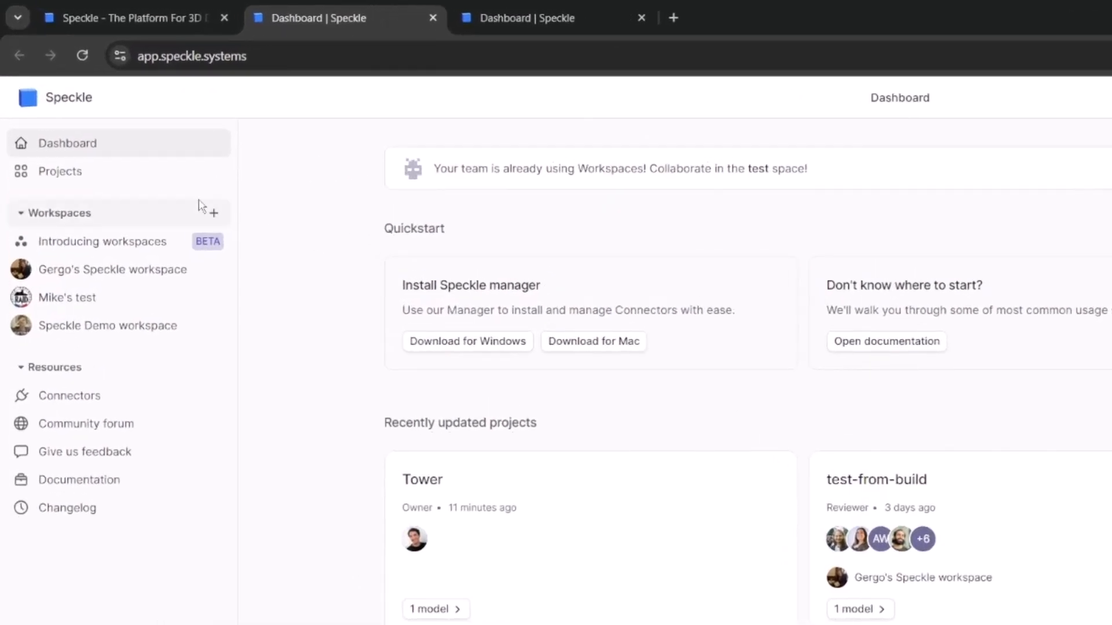
Create a new Speckle project named "Tutorial-Grasshopper to PowerBI" with Link shareable access permissions.
{"action": "left_click", "coordinate": [116, 177]}
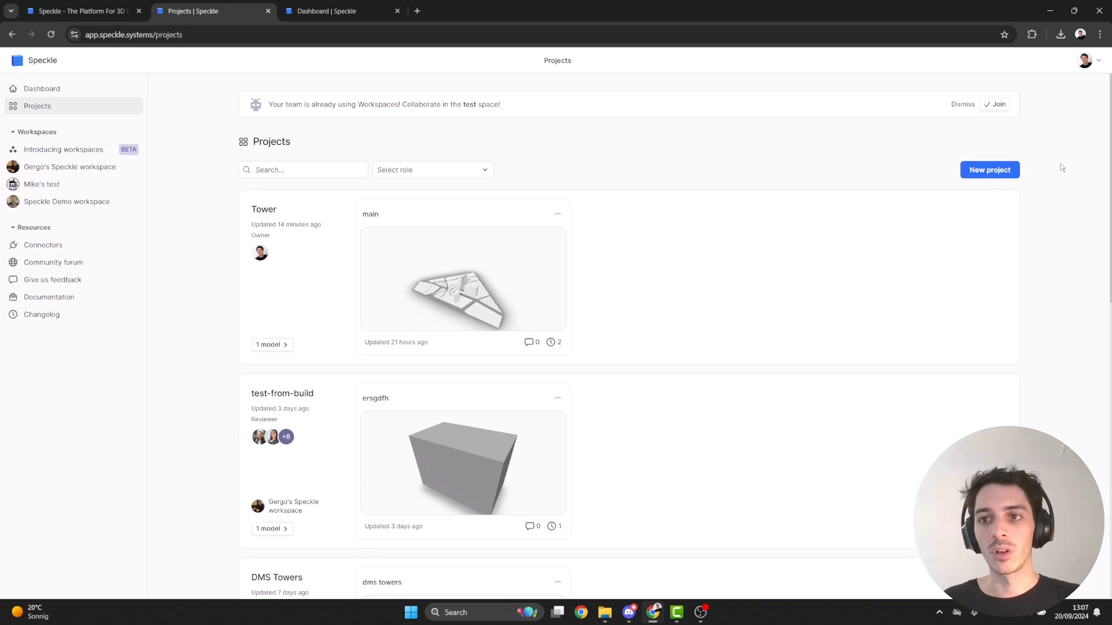
{"action": "left_click", "coordinate": [994, 172]}
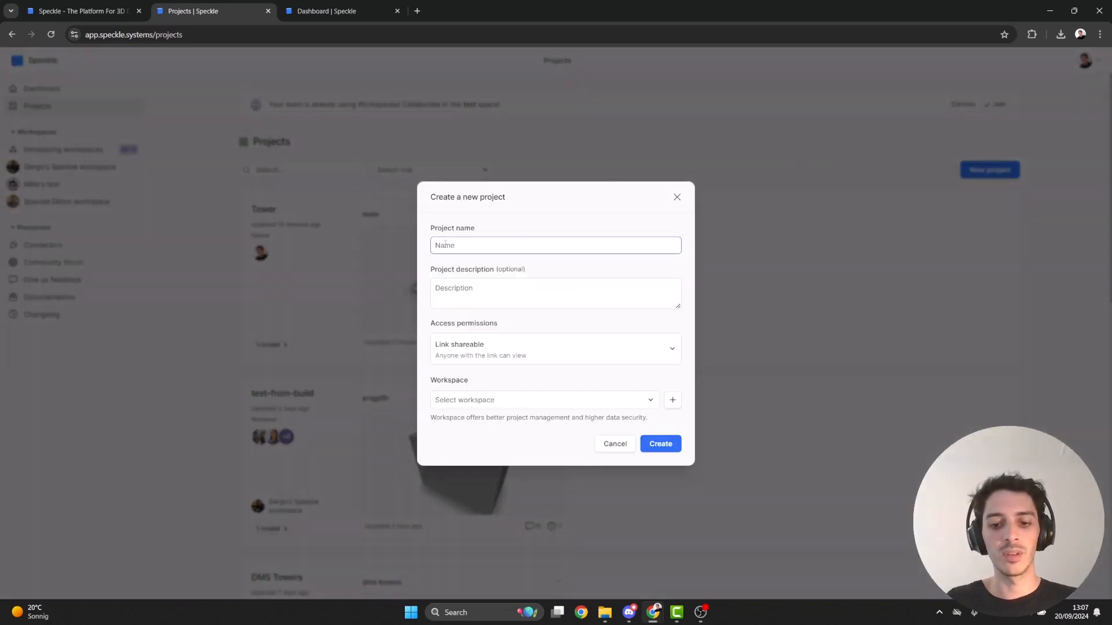
{"action": "type", "text": "Tutorial-Grasshopper to PowerBI"}
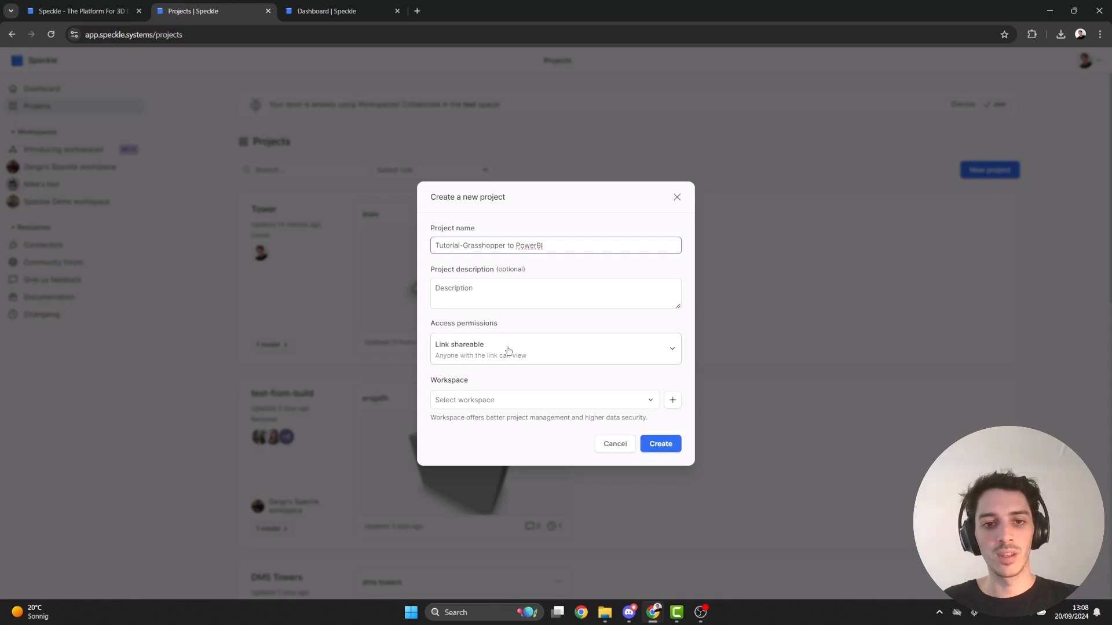
{"action": "left_click", "coordinate": [508, 350]}
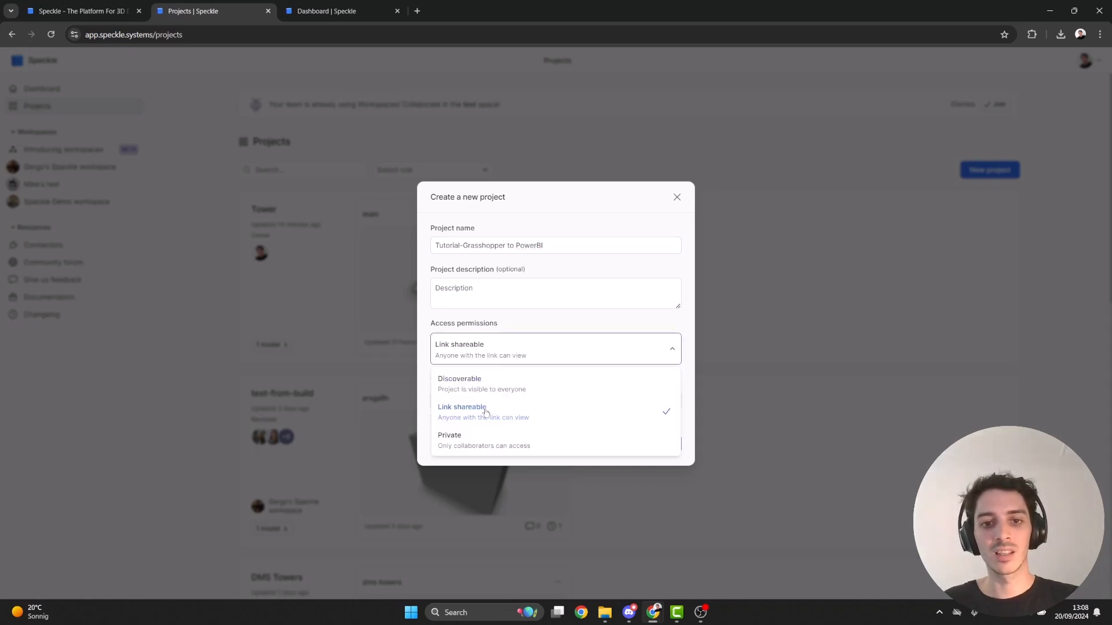
{"action": "left_click", "coordinate": [534, 345]}
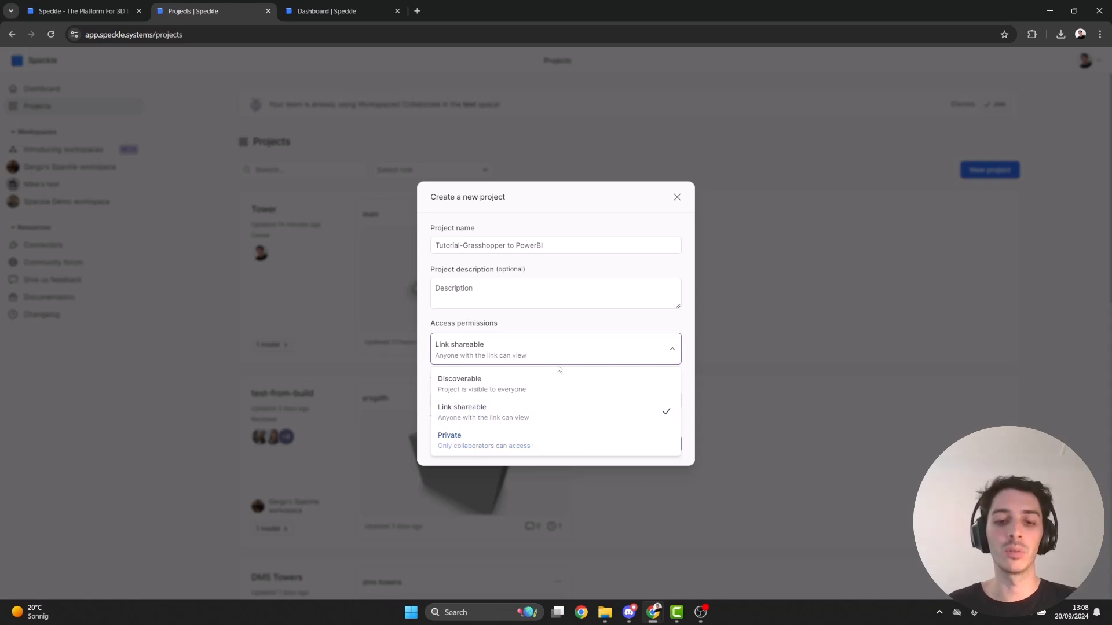
{"action": "left_click", "coordinate": [567, 322]}
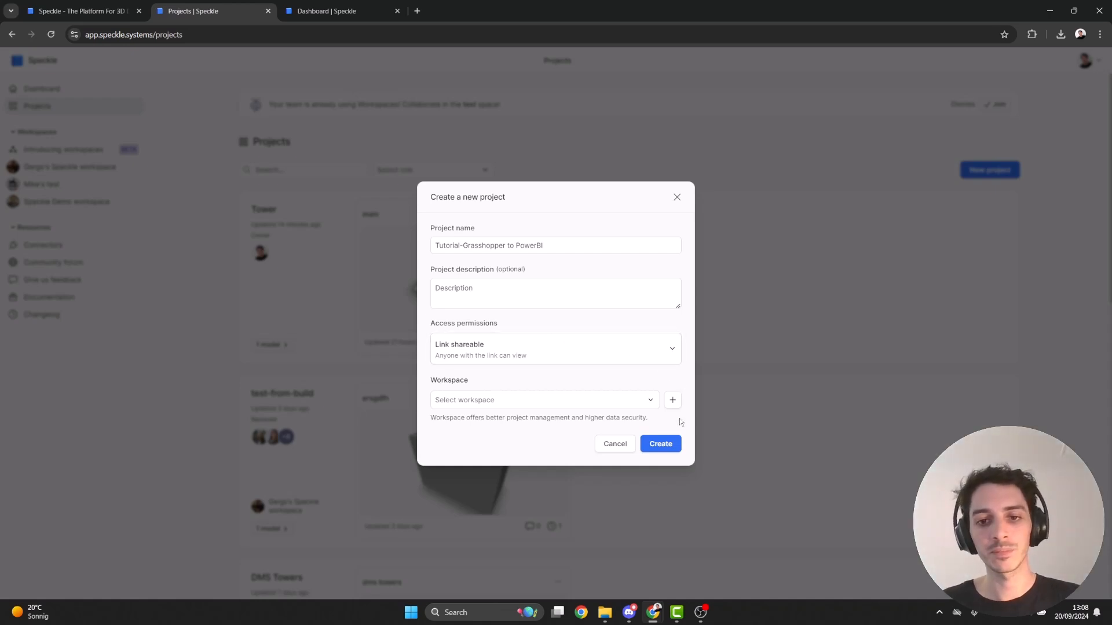
{"action": "left_click", "coordinate": [661, 444]}
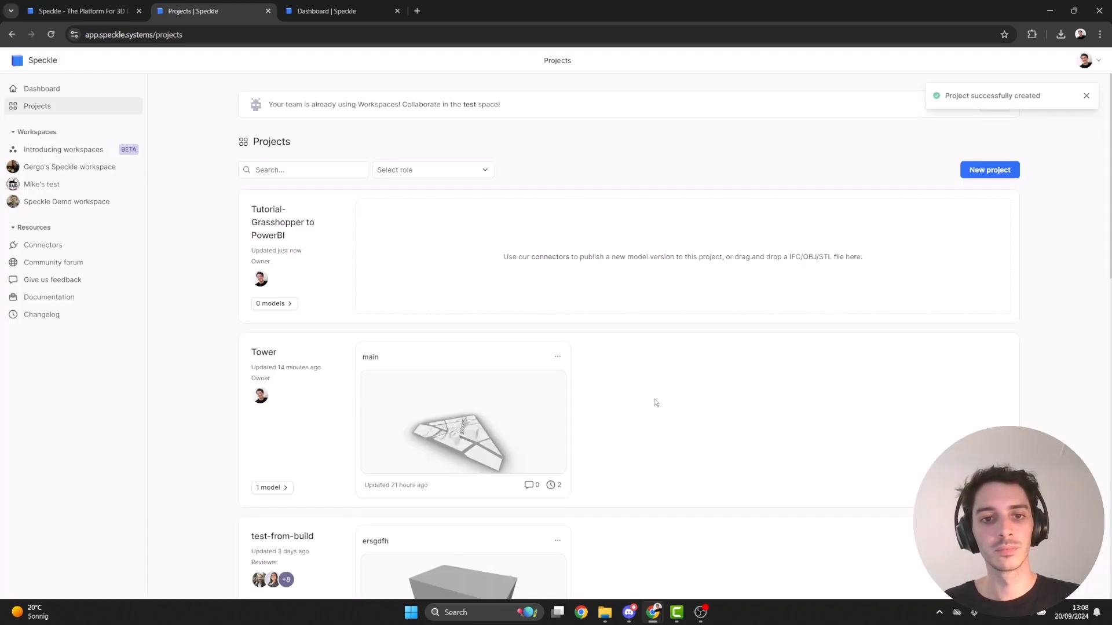
Create a new model named "GHtestModel" in the Tutorial-Grasshopper to PowerBI project.
{"action": "left_click", "coordinate": [295, 227]}
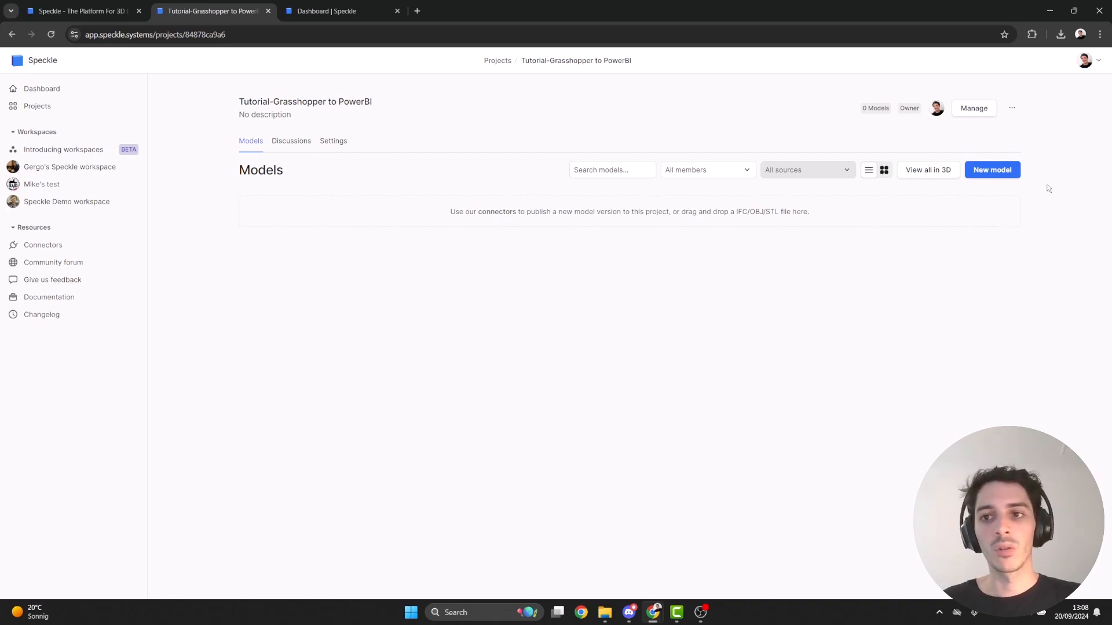
{"action": "left_click", "coordinate": [997, 172]}
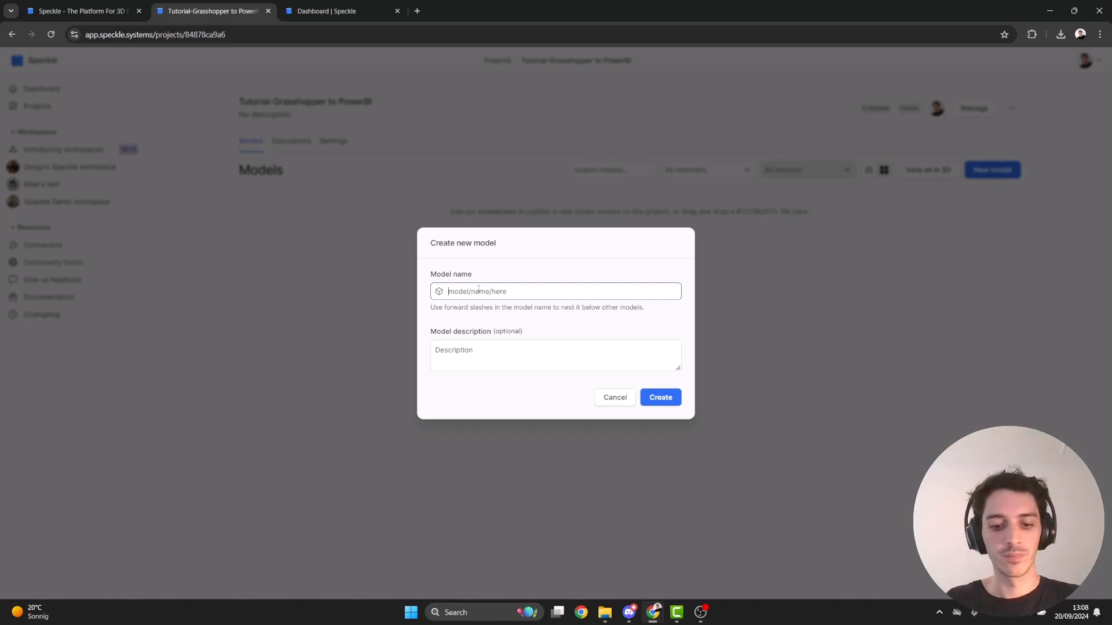
{"action": "type", "text": "GH"}
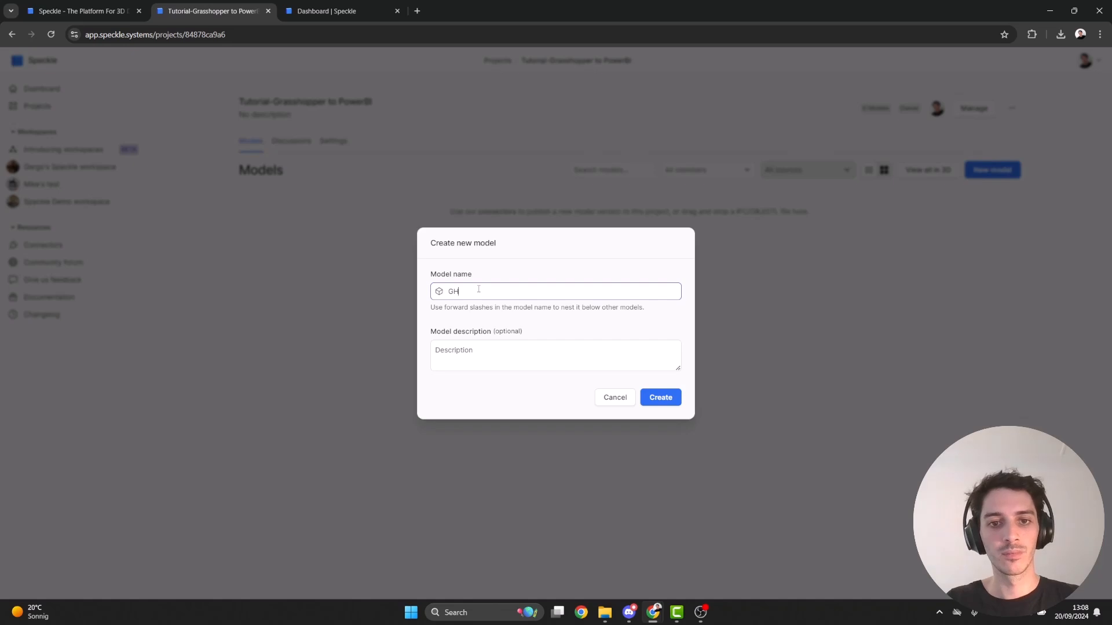
{"action": "type", "text": "testModel"}
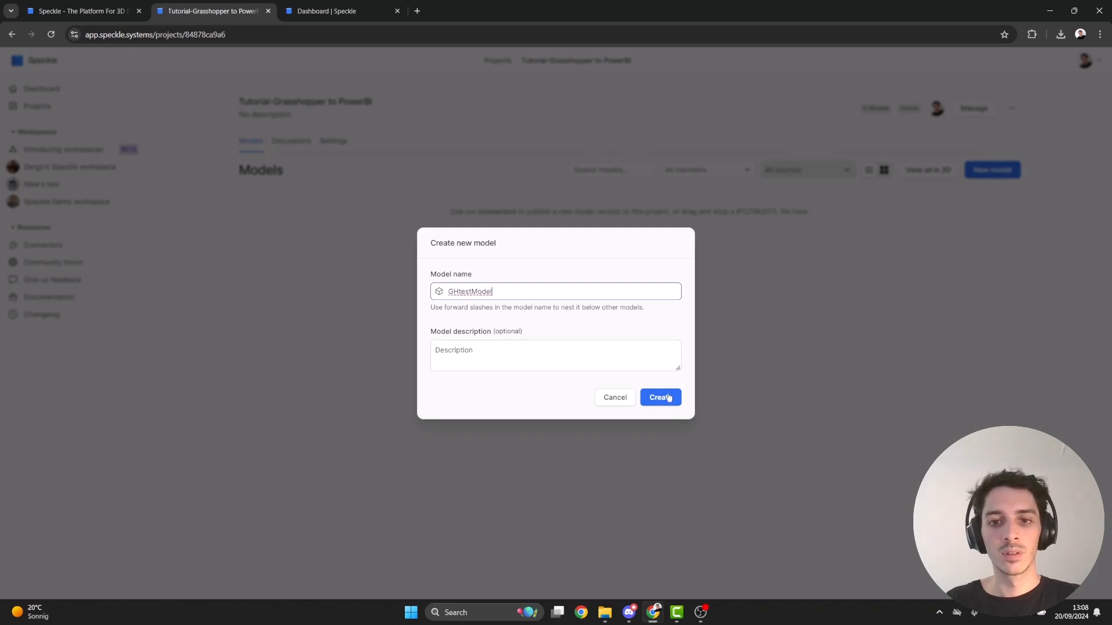
{"action": "left_click", "coordinate": [664, 396]}
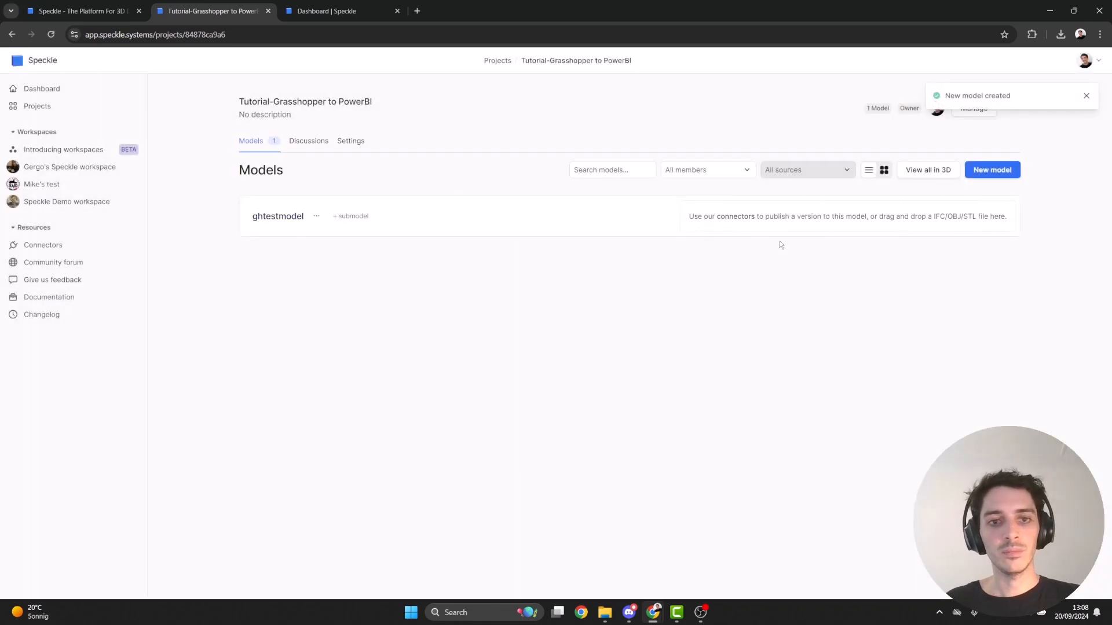
Create a new model named "massing model" in the Tutorial-Grasshopper to PowerBI project.
{"action": "left_click", "coordinate": [999, 172]}
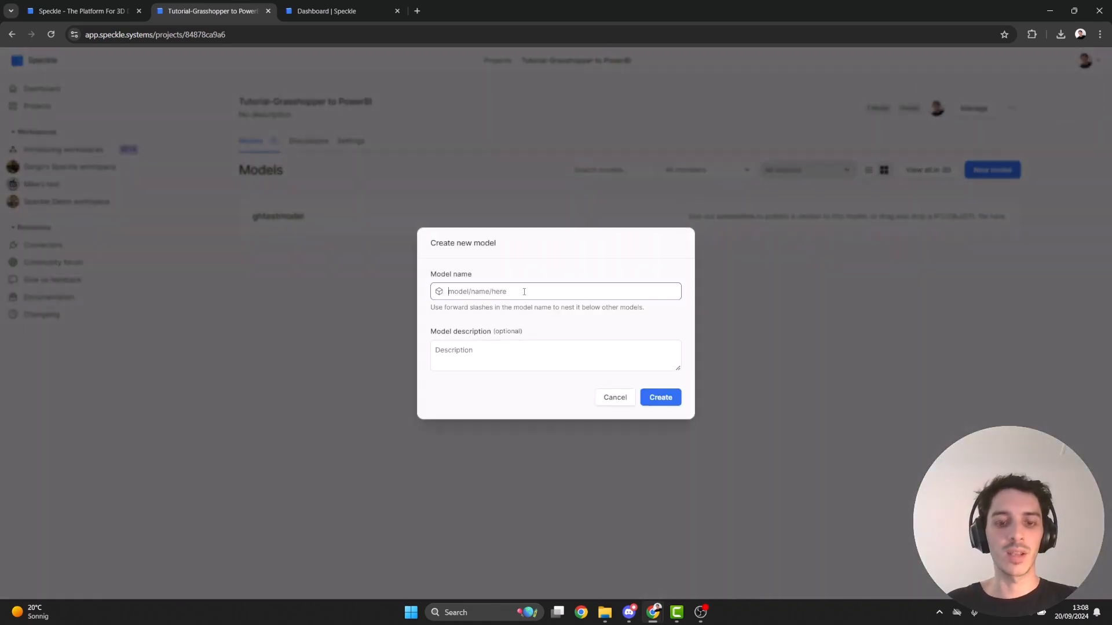
{"action": "type", "text": "massing"}
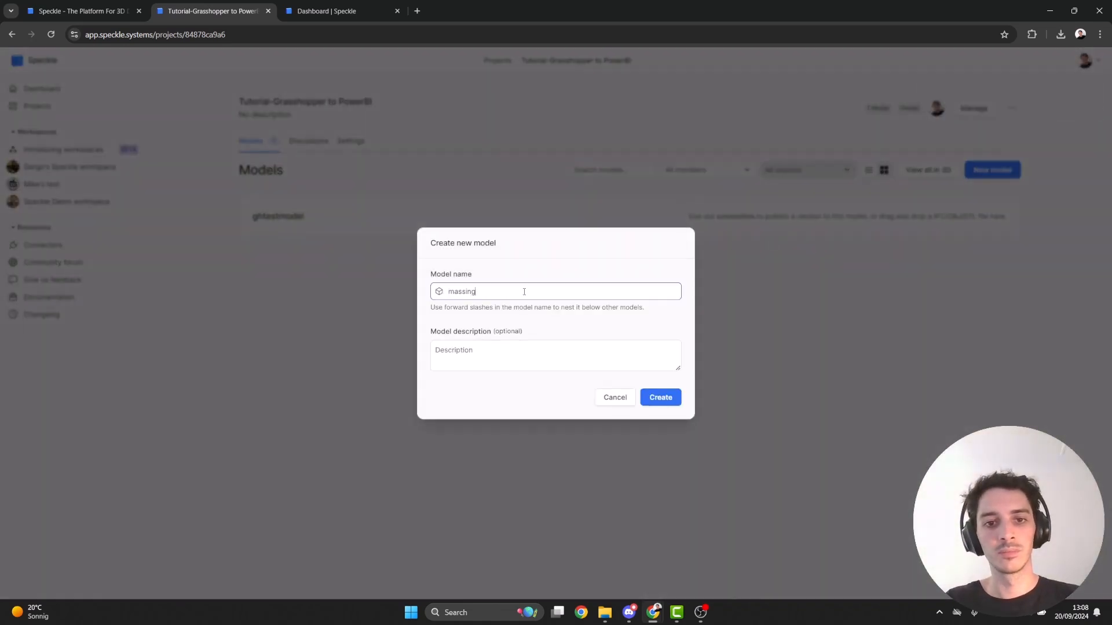
{"action": "type", "text": " model"}
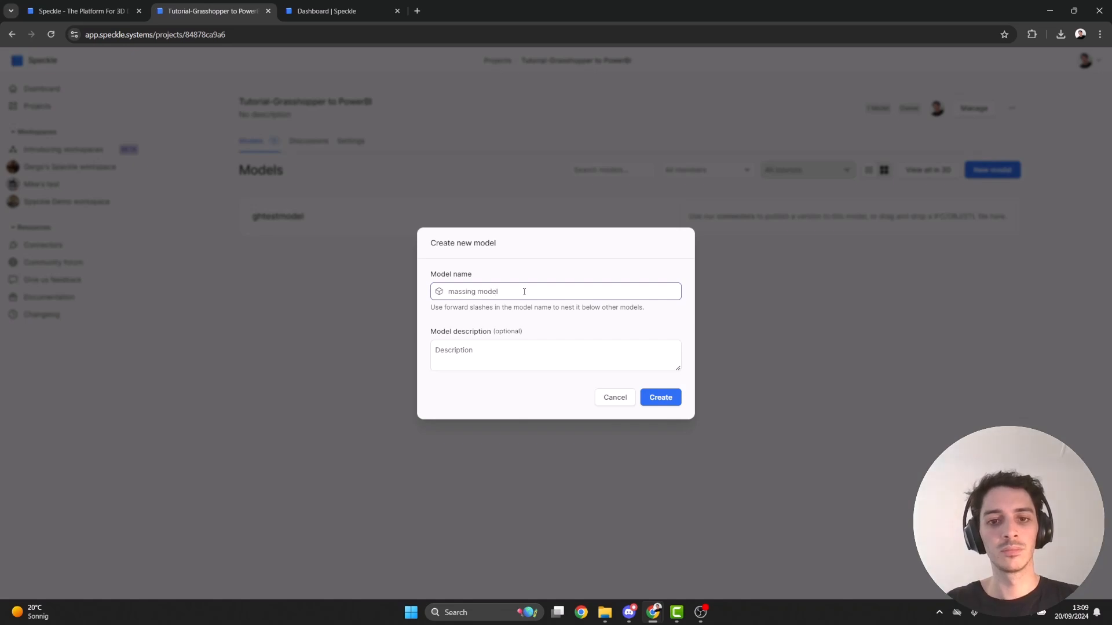
{"action": "left_click", "coordinate": [657, 398]}
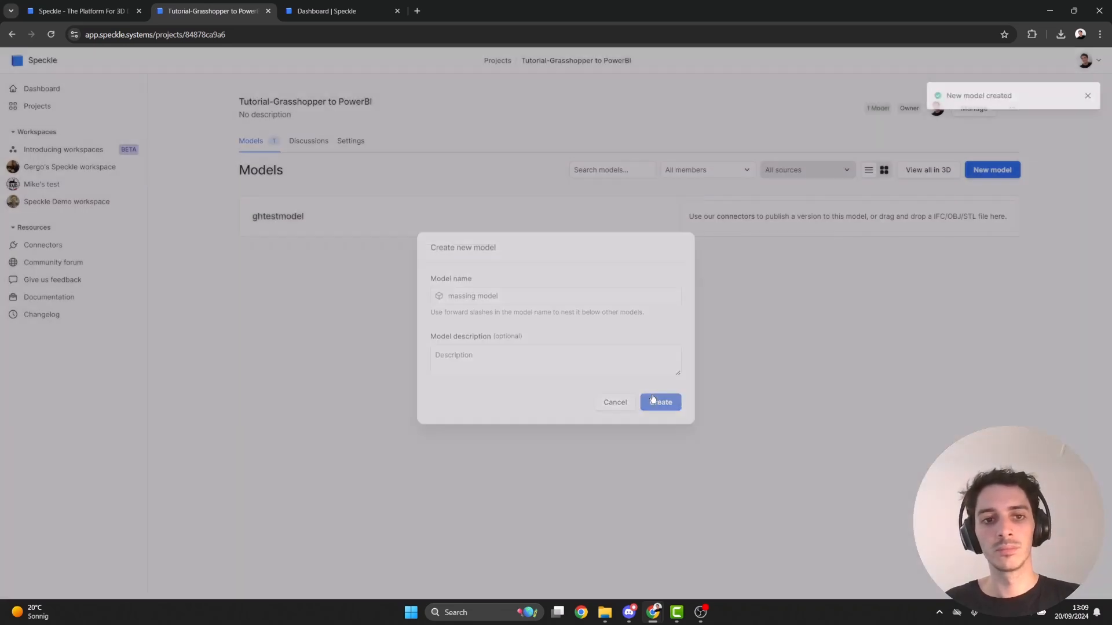
Create another new model named "context model" in the Tutorial-Grasshopper to PowerBI project.
{"action": "left_click", "coordinate": [1009, 176]}
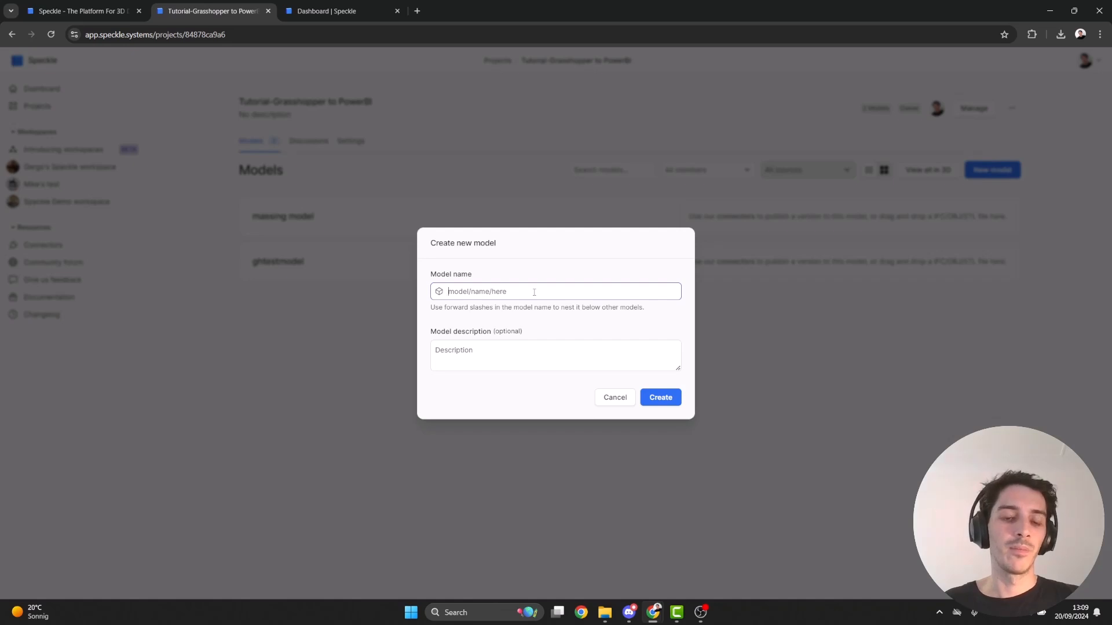
{"action": "type", "text": "co"}
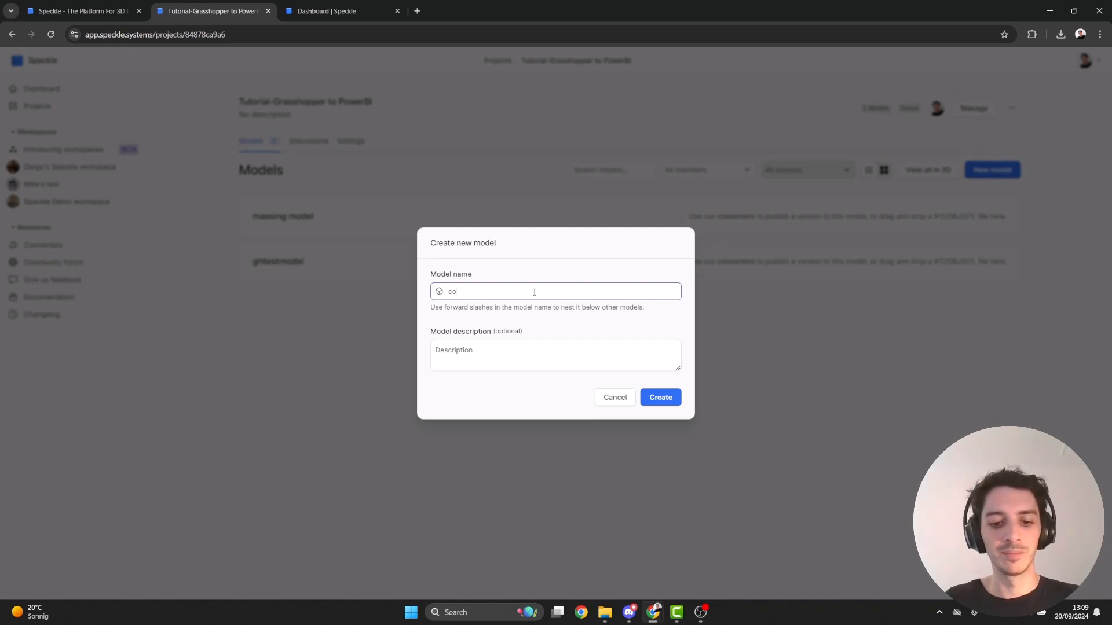
{"action": "type", "text": "ntectt model"}
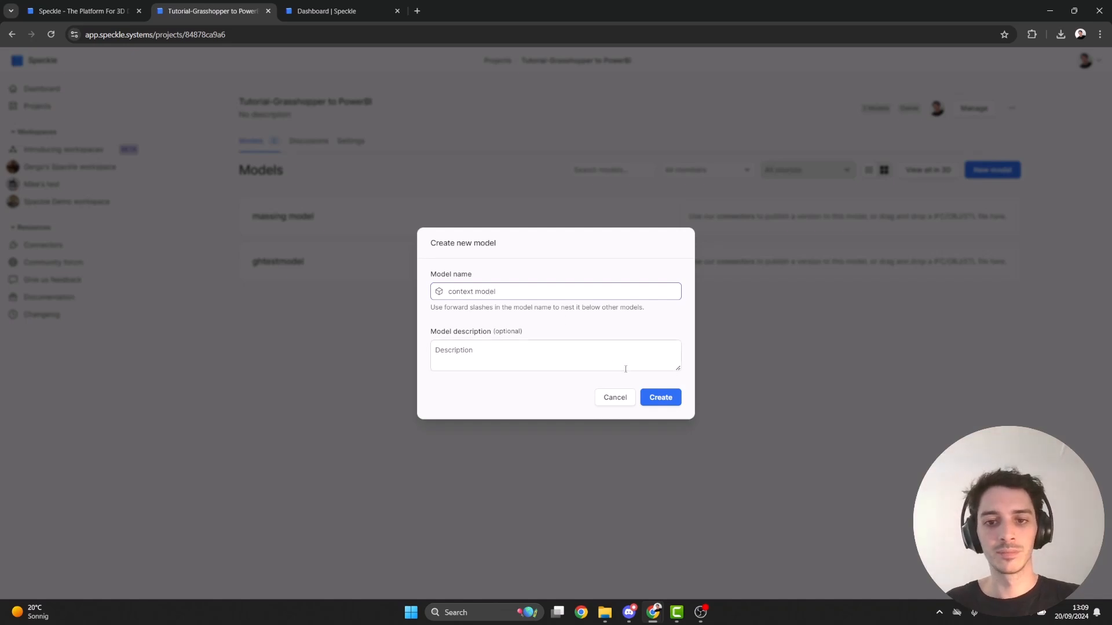
{"action": "left_click", "coordinate": [663, 399]}
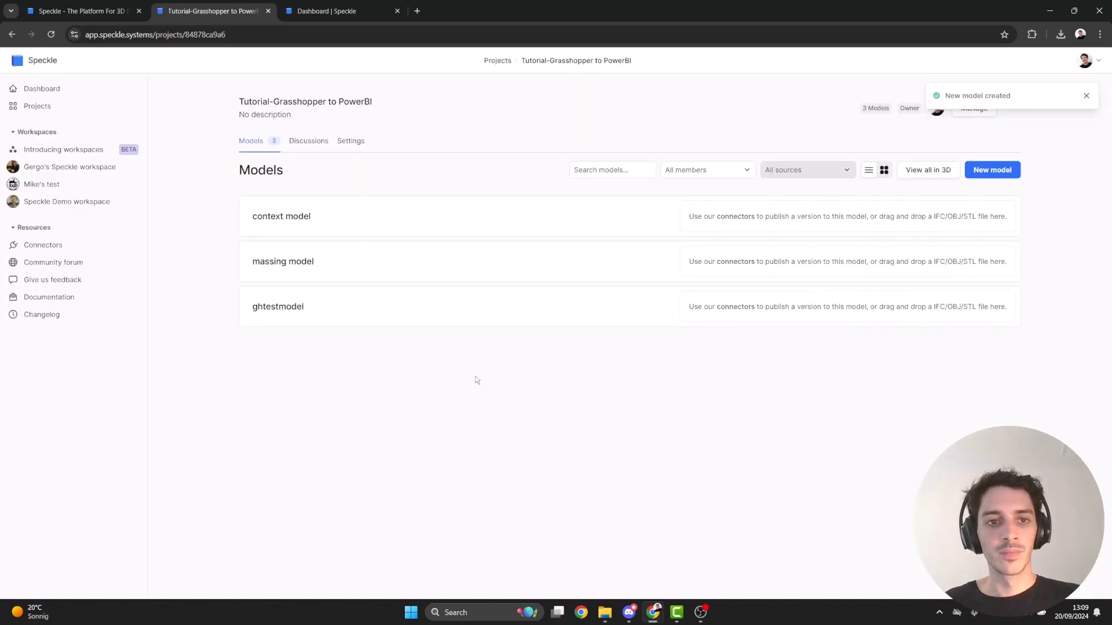